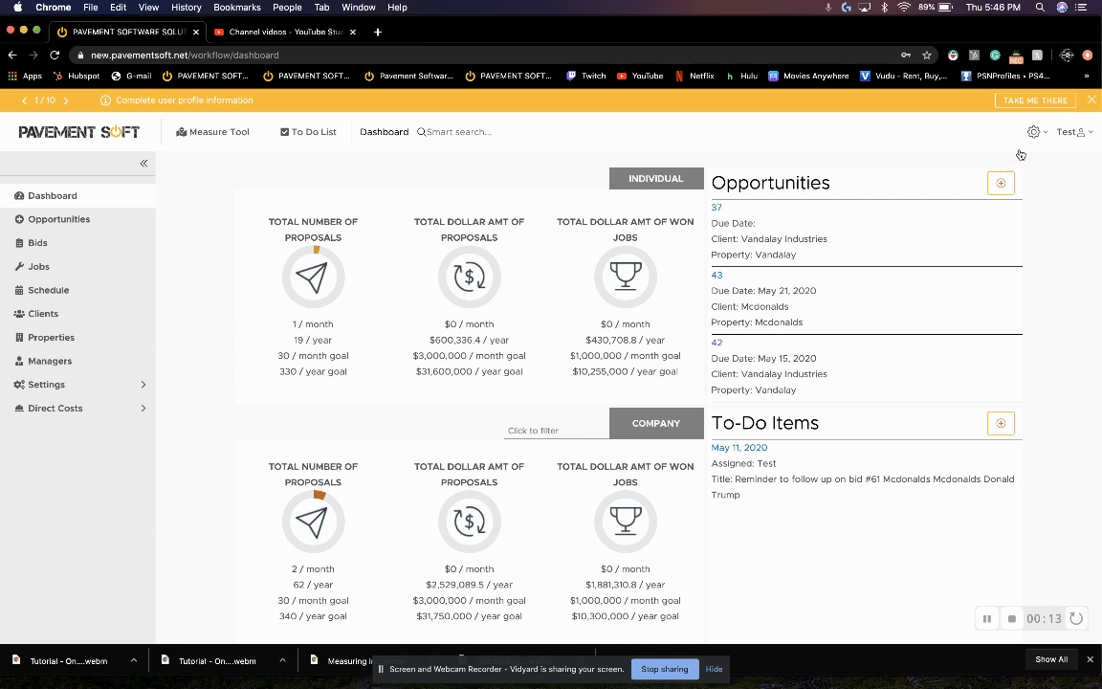
Step: Open the Second City Office from the offices settings for editing
{"action": "left_click", "coordinate": [1036, 132]}
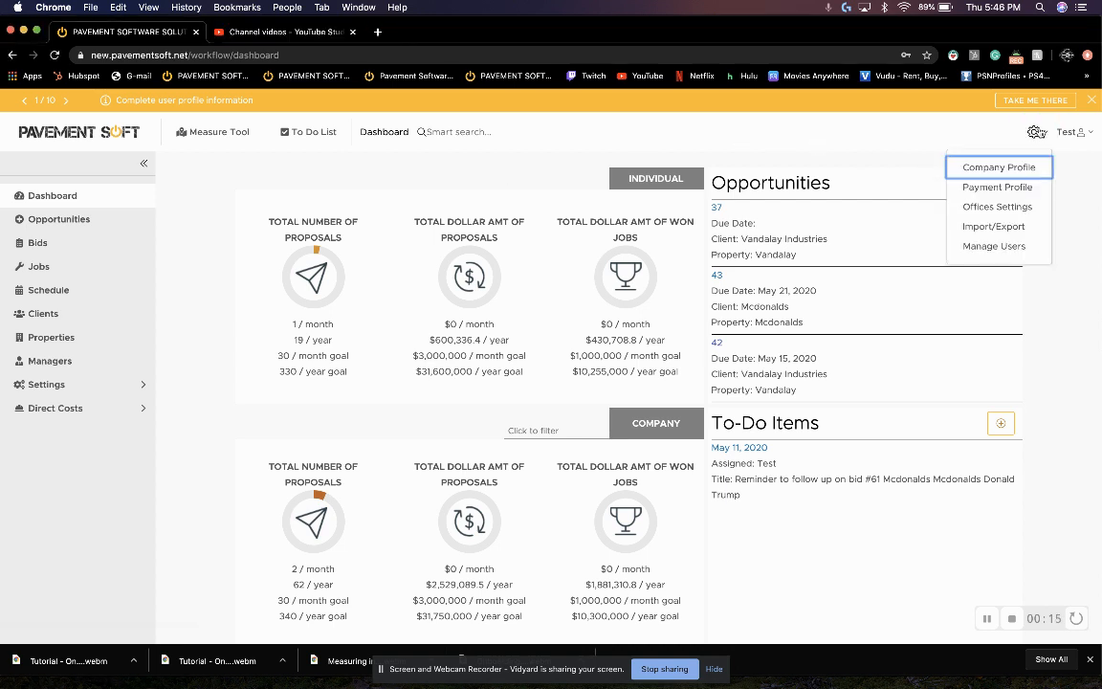
{"action": "left_click", "coordinate": [1022, 209]}
{"action": "left_click", "coordinate": [206, 322]}
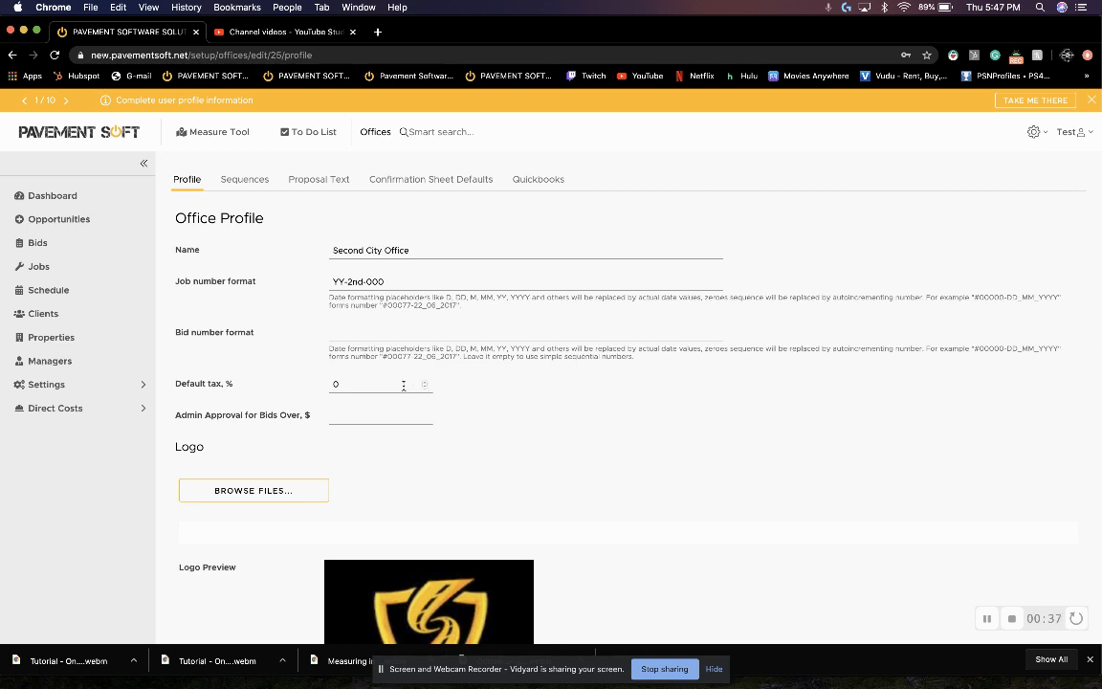
Step: Review the office profile from the number formats, tax and logo through the addresses, phones and proposal template themes
{"action": "scroll", "coordinate": [402, 384], "scroll_direction": "down", "scroll_amount": 2}
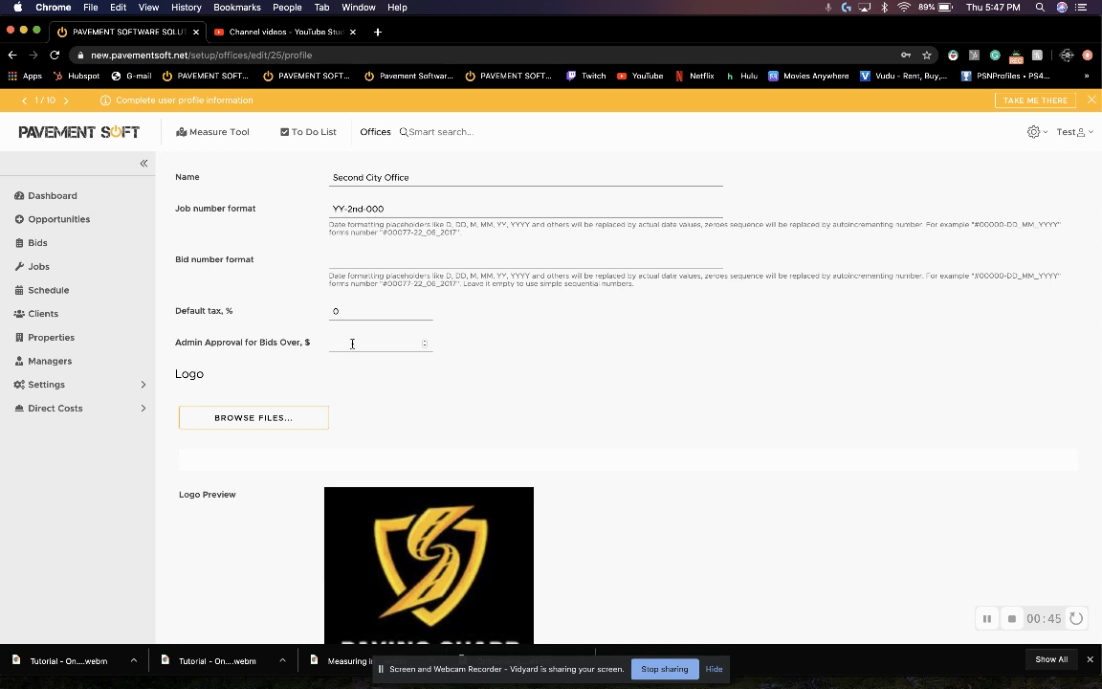
{"action": "scroll", "coordinate": [387, 354], "scroll_direction": "down", "scroll_amount": 3}
{"action": "scroll", "coordinate": [337, 287], "scroll_direction": "up", "scroll_amount": 1}
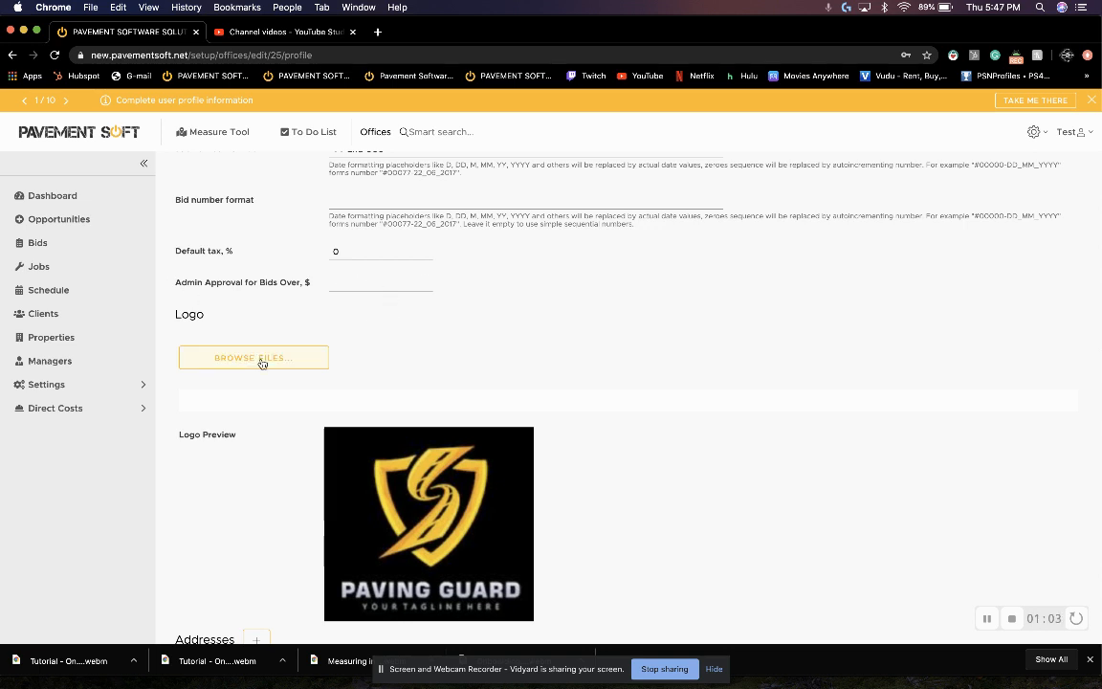
{"action": "scroll", "coordinate": [261, 362], "scroll_direction": "down", "scroll_amount": 3}
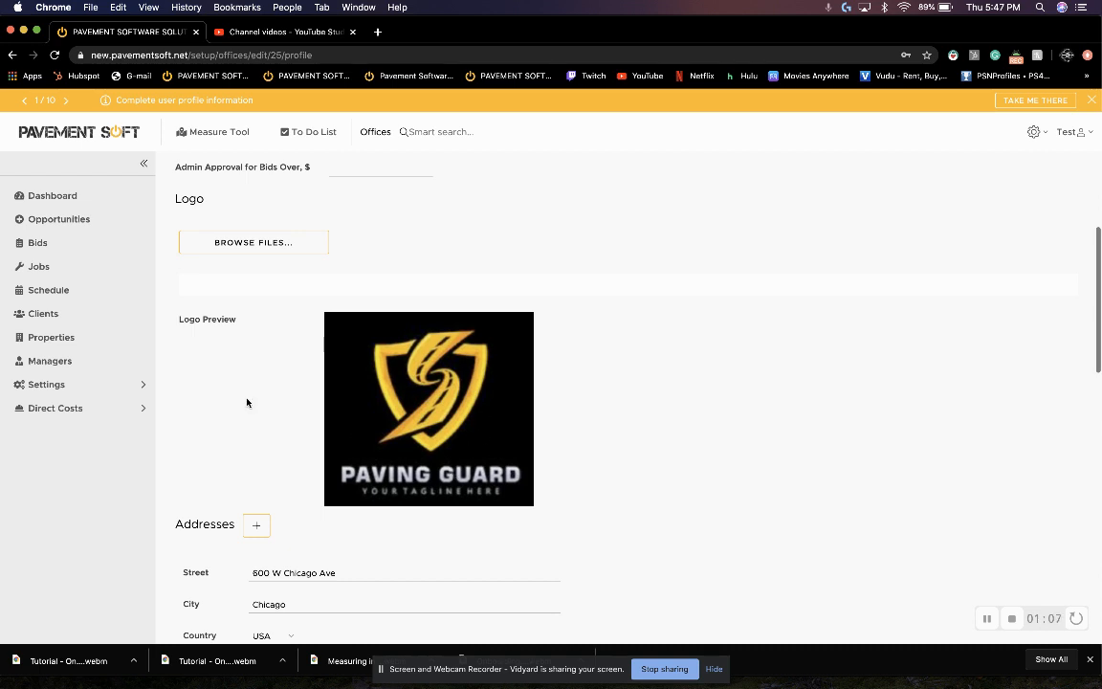
{"action": "scroll", "coordinate": [247, 402], "scroll_direction": "down", "scroll_amount": 7}
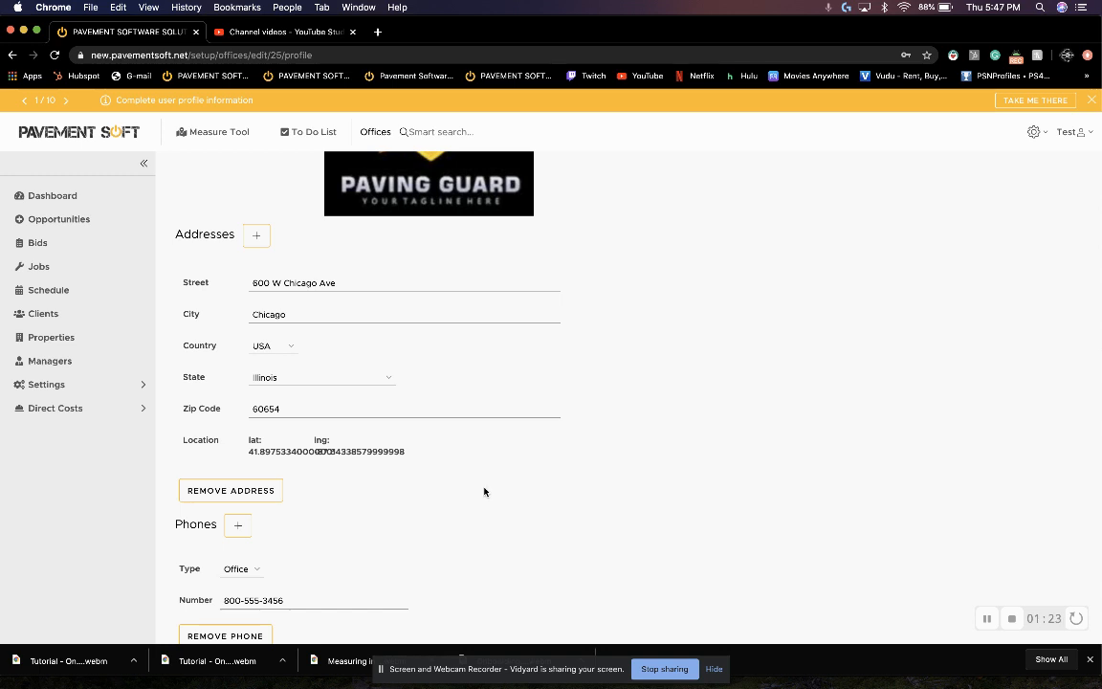
{"action": "scroll", "coordinate": [484, 492], "scroll_direction": "down", "scroll_amount": 3}
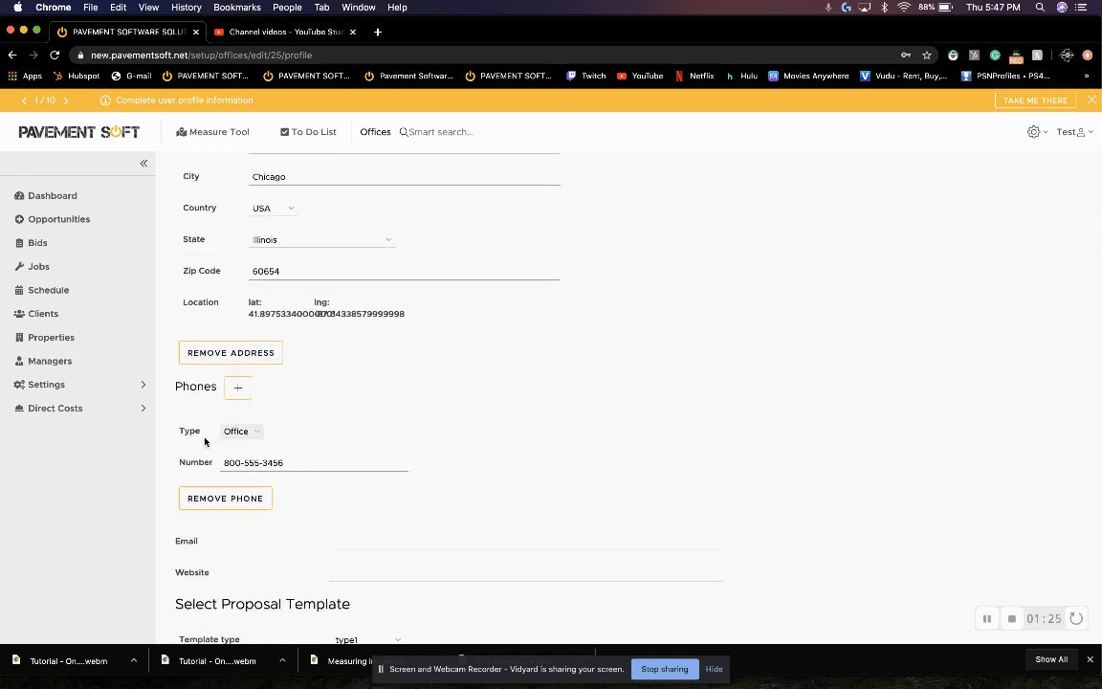
{"action": "scroll", "coordinate": [307, 504], "scroll_direction": "down", "scroll_amount": 4}
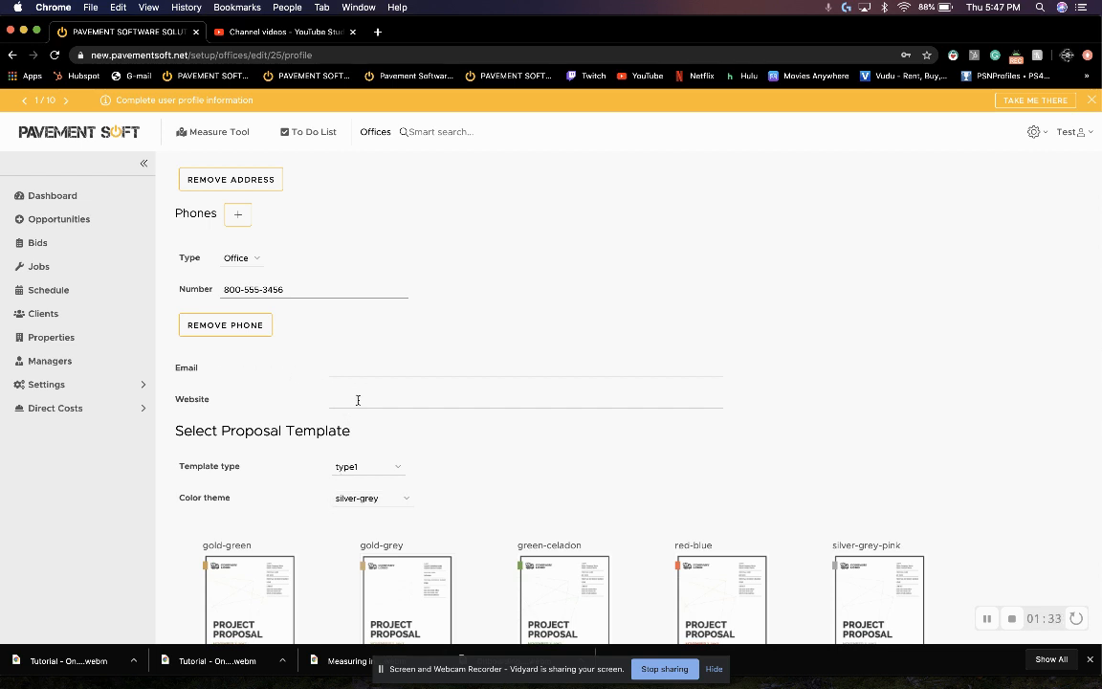
{"action": "scroll", "coordinate": [358, 400], "scroll_direction": "down", "scroll_amount": 5}
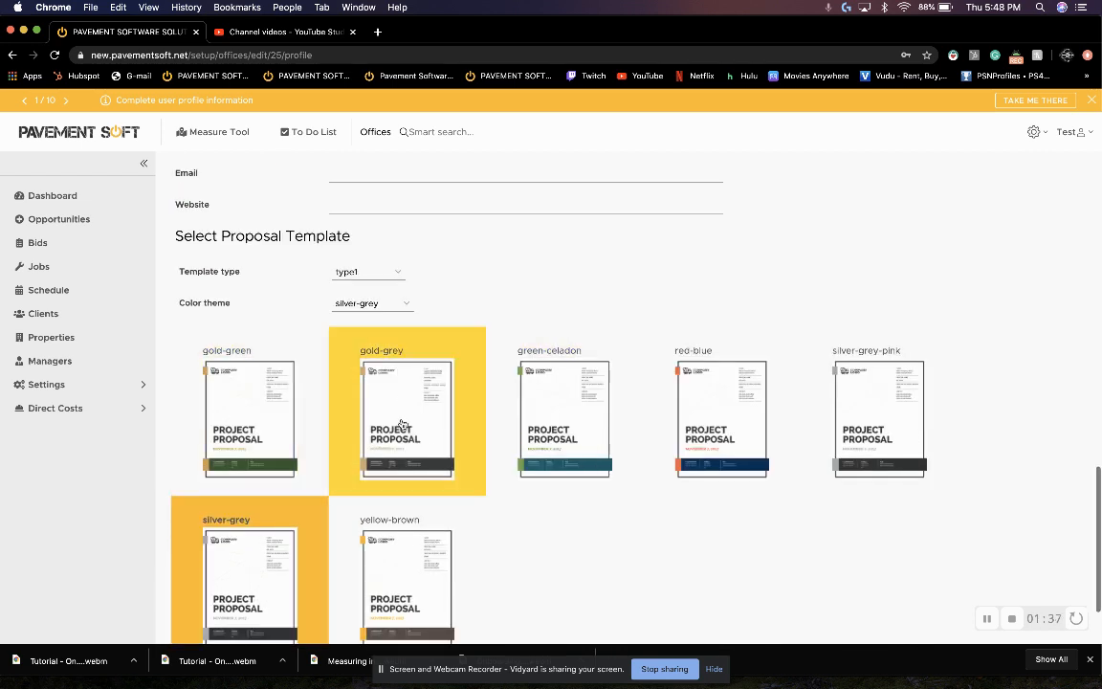
{"action": "scroll", "coordinate": [339, 406], "scroll_direction": "down", "scroll_amount": 2}
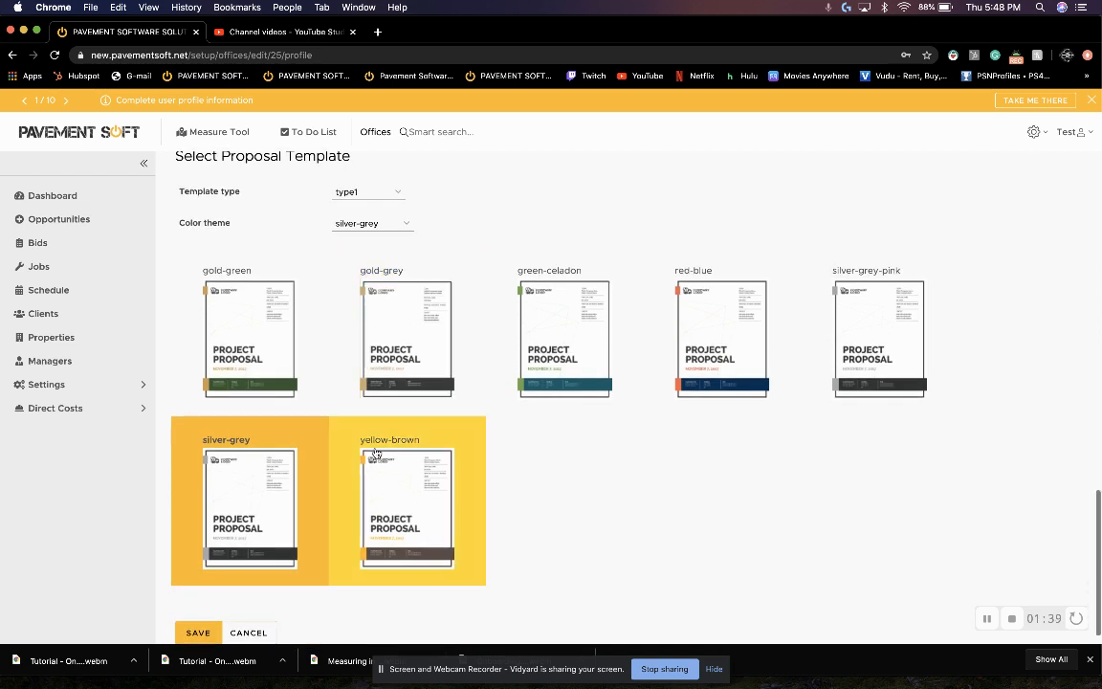
Step: Check which template types are available for the office's proposals, keeping type1
{"action": "left_click", "coordinate": [380, 194]}
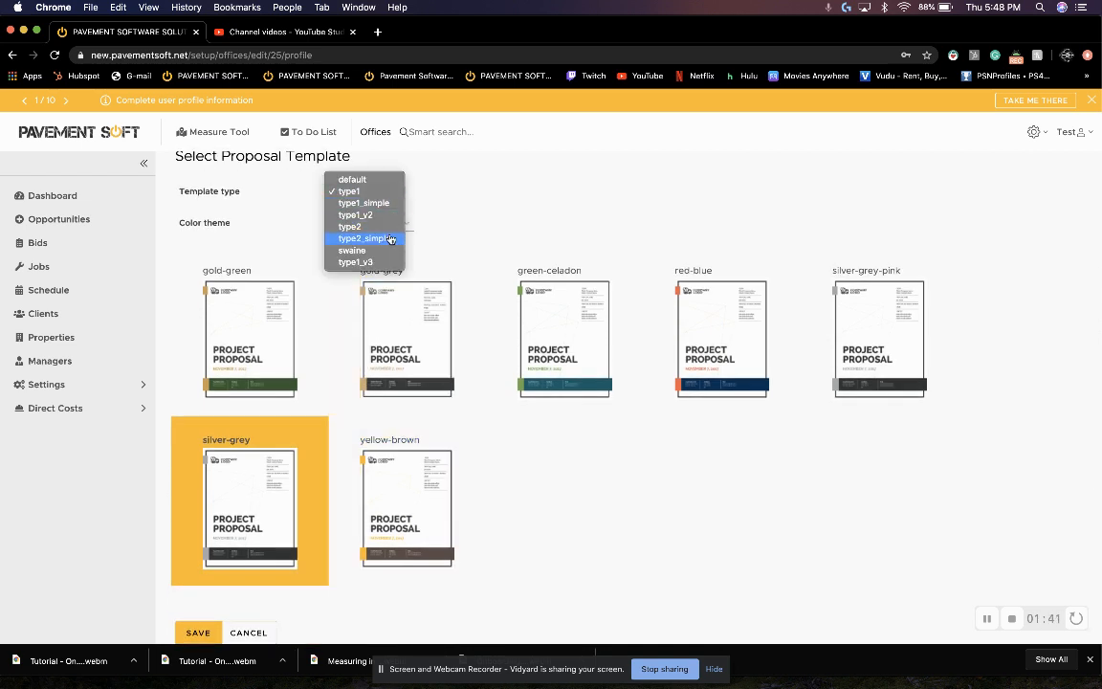
{"action": "left_click", "coordinate": [459, 195]}
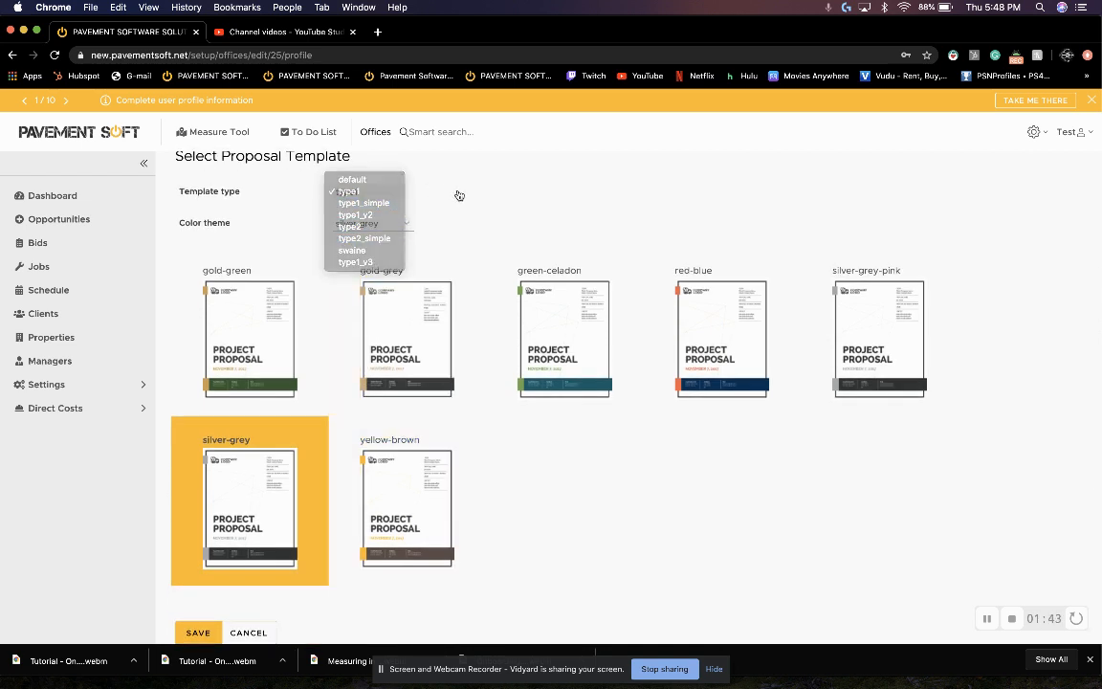
{"action": "scroll", "coordinate": [435, 246], "scroll_direction": "down", "scroll_amount": 1}
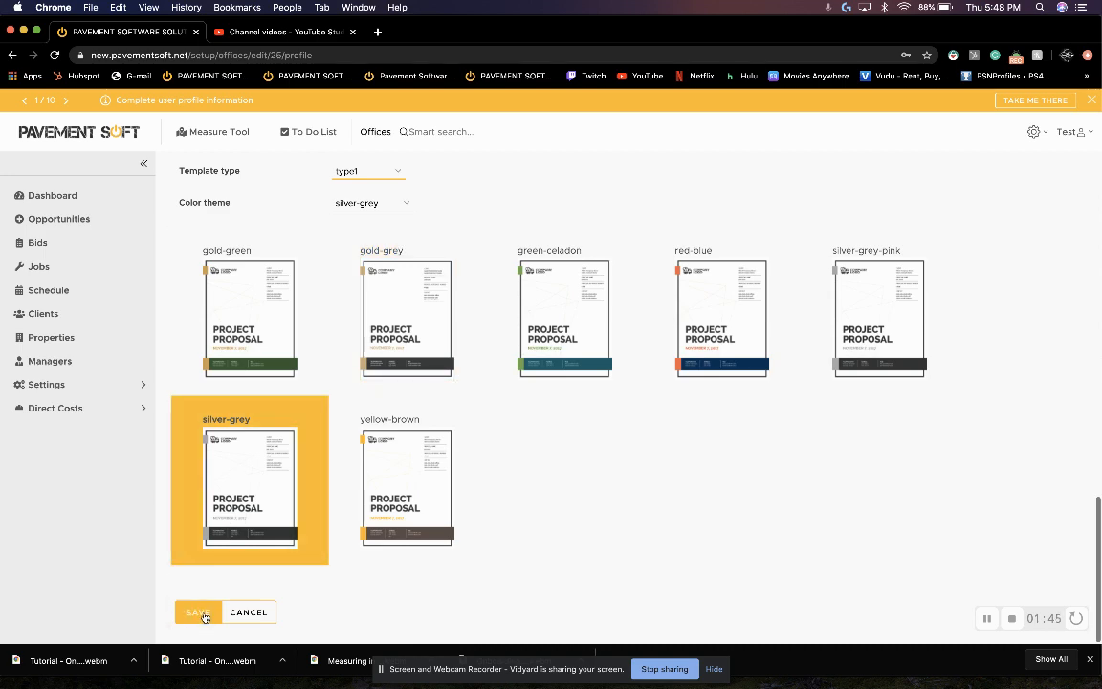
Step: Examine the office's sequence settings for the next opportunity, bid and job numbers
{"action": "scroll", "coordinate": [516, 286], "scroll_direction": "up", "scroll_amount": 15}
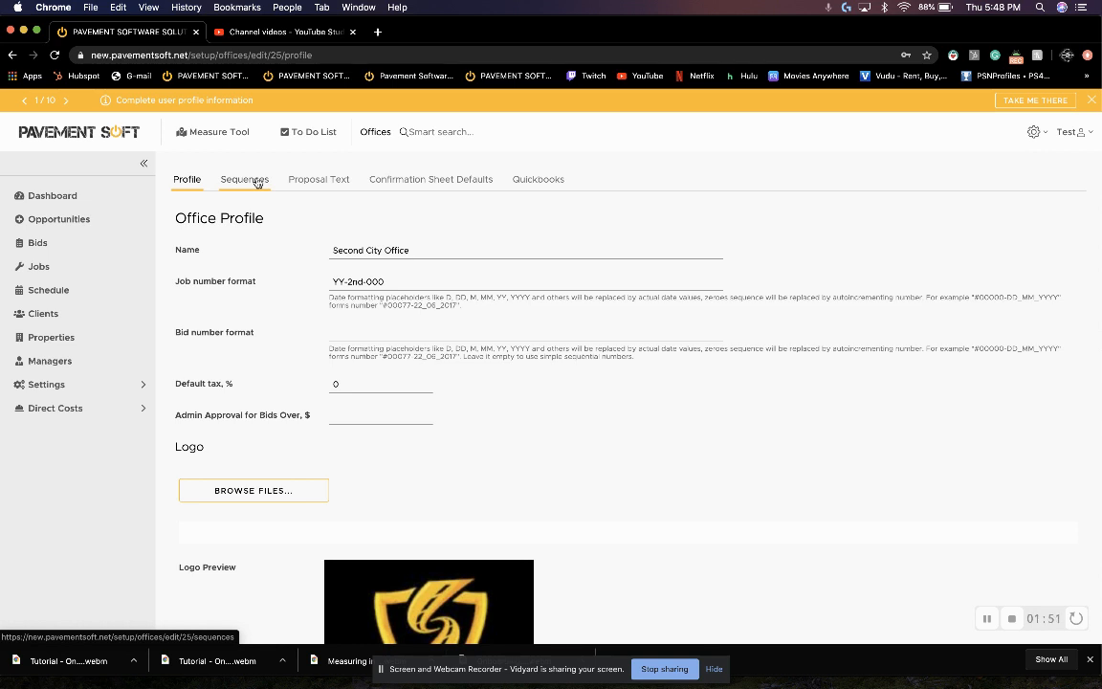
{"action": "left_click", "coordinate": [256, 183]}
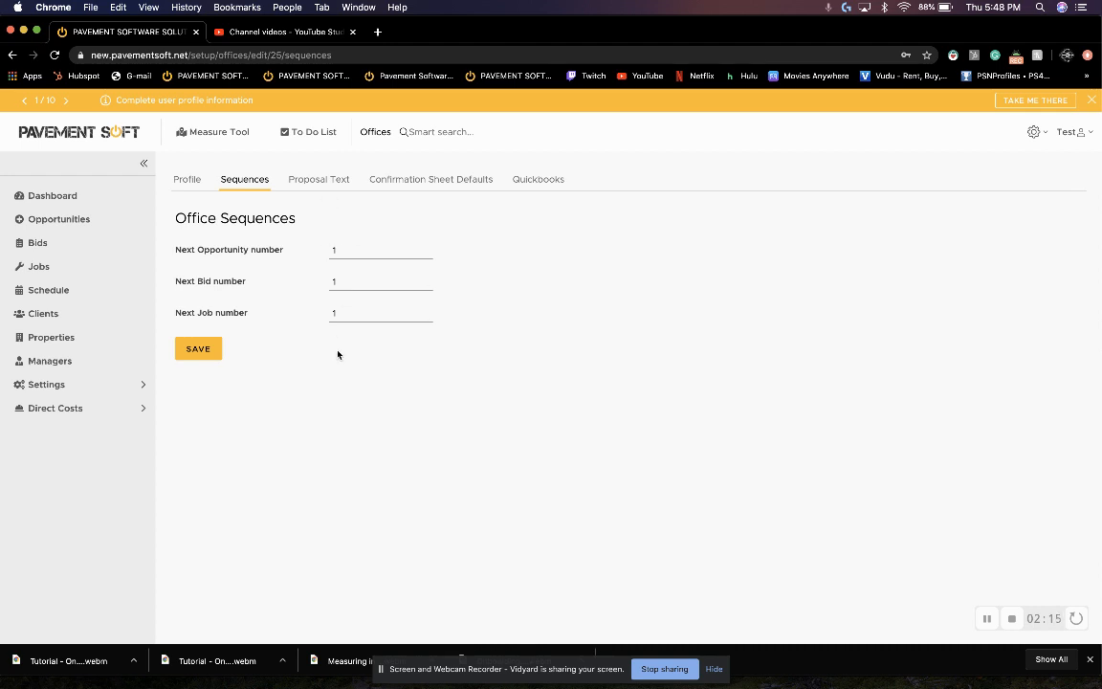
Step: Open the All Items Totaled proposal text template and read through its wording
{"action": "left_click", "coordinate": [319, 184]}
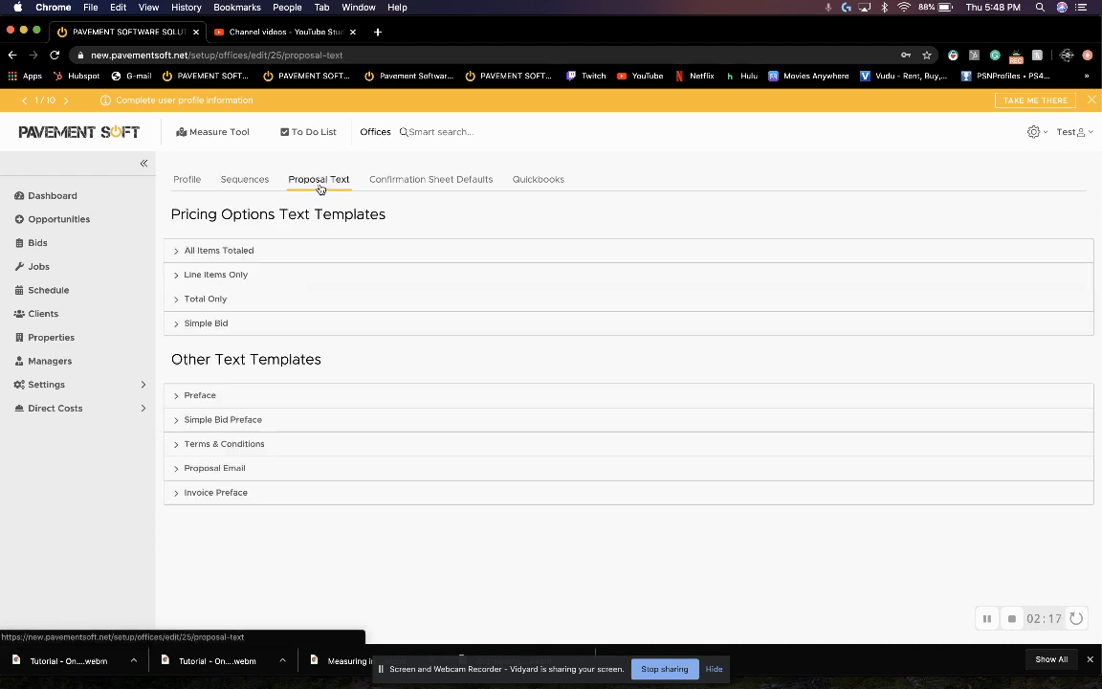
{"action": "left_click", "coordinate": [252, 252]}
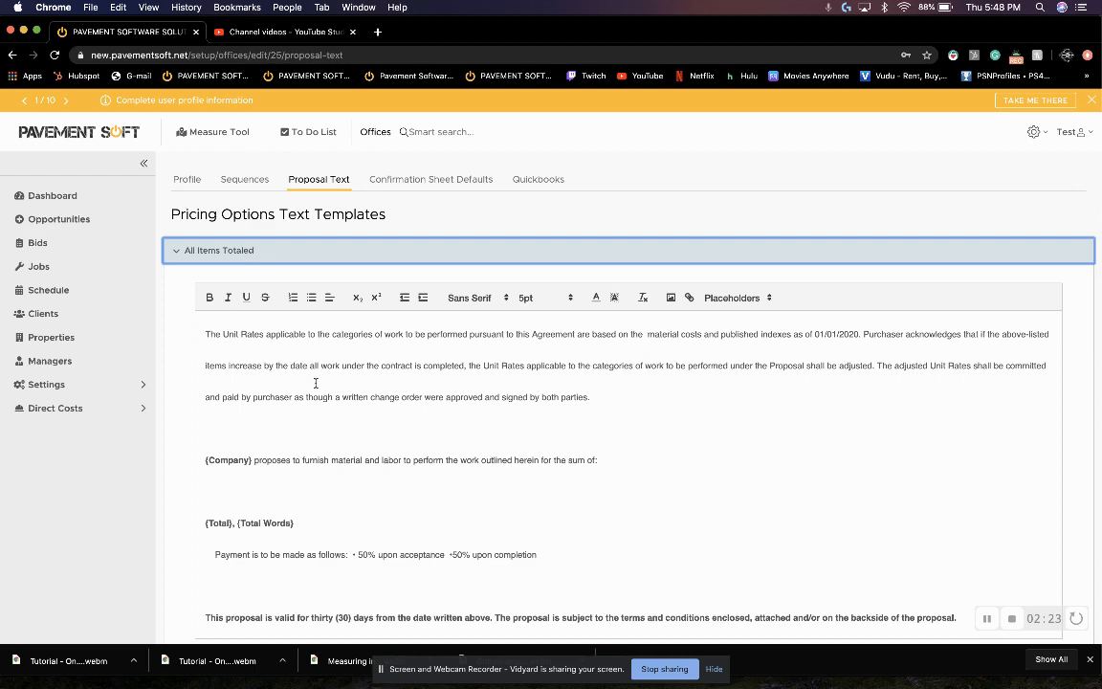
{"action": "scroll", "coordinate": [315, 383], "scroll_direction": "down", "scroll_amount": 3}
{"action": "scroll", "coordinate": [316, 382], "scroll_direction": "up", "scroll_amount": 3}
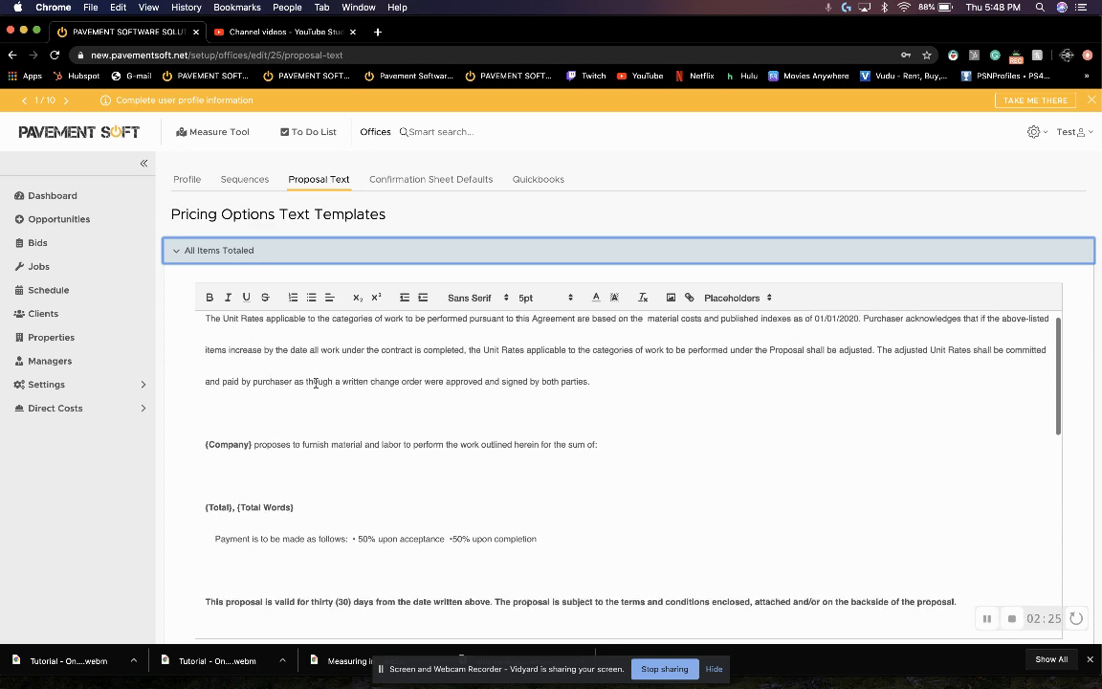
{"action": "left_click_drag", "start_coordinate": [257, 390], "coordinate": [609, 406]}
{"action": "left_click", "coordinate": [637, 403]}
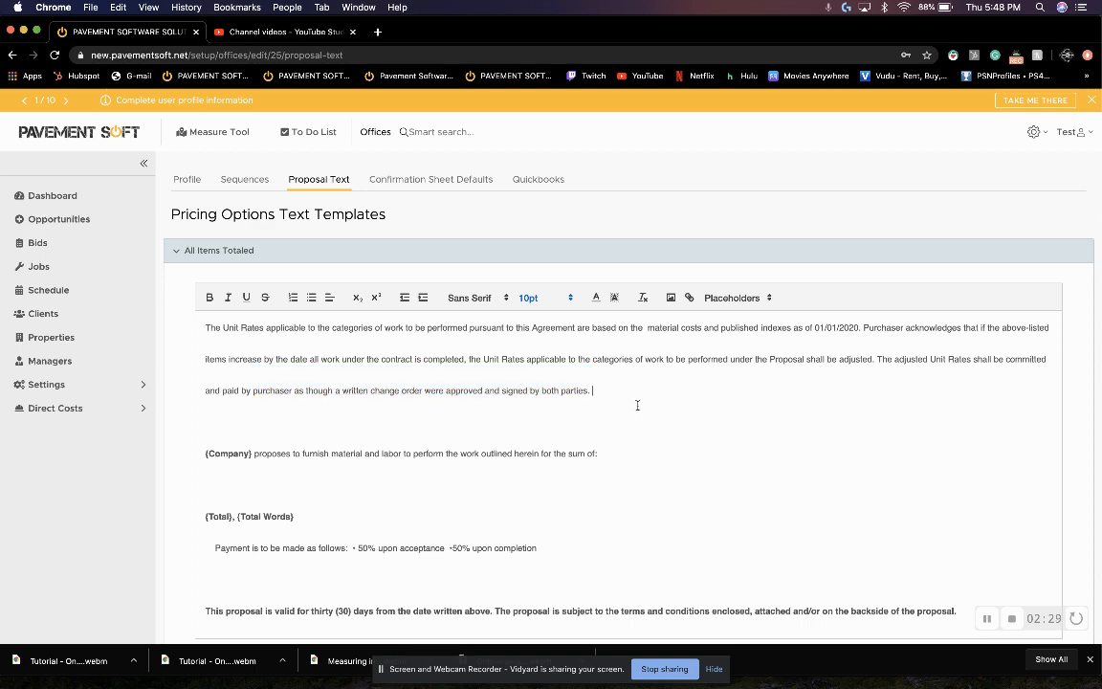
{"action": "scroll", "coordinate": [328, 413], "scroll_direction": "down", "scroll_amount": 7}
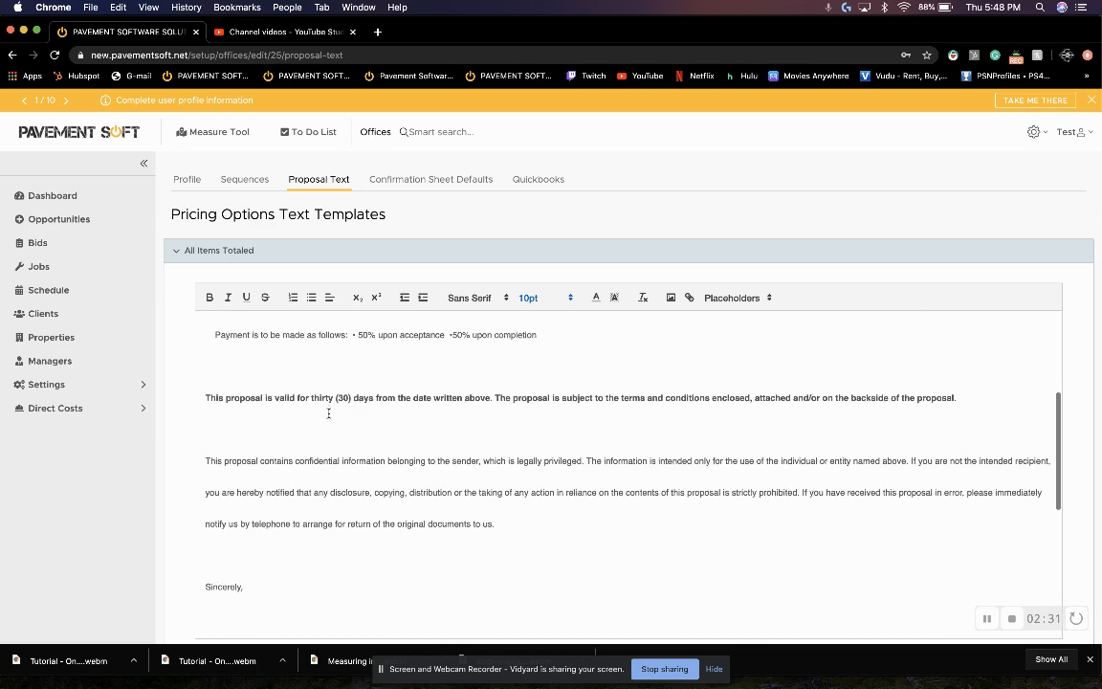
{"action": "scroll", "coordinate": [328, 413], "scroll_direction": "up", "scroll_amount": 2}
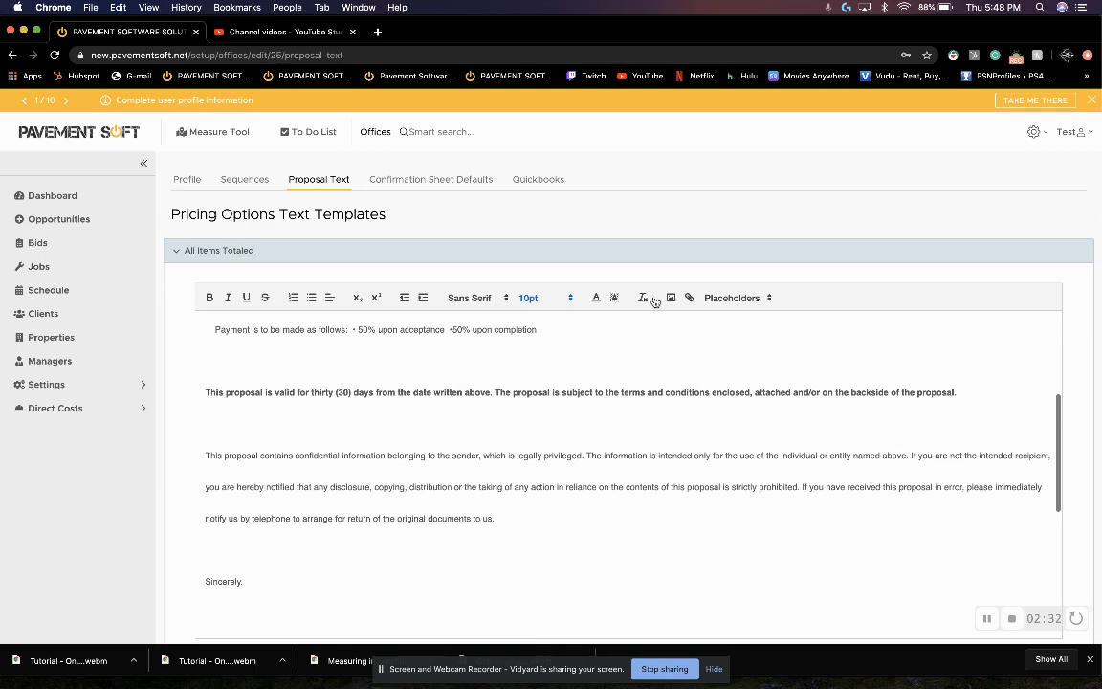
Step: Look through the placeholders available for the All Items Totaled template, and collapse the template
{"action": "left_click", "coordinate": [737, 297]}
{"action": "scroll", "coordinate": [770, 411], "scroll_direction": "down", "scroll_amount": 3}
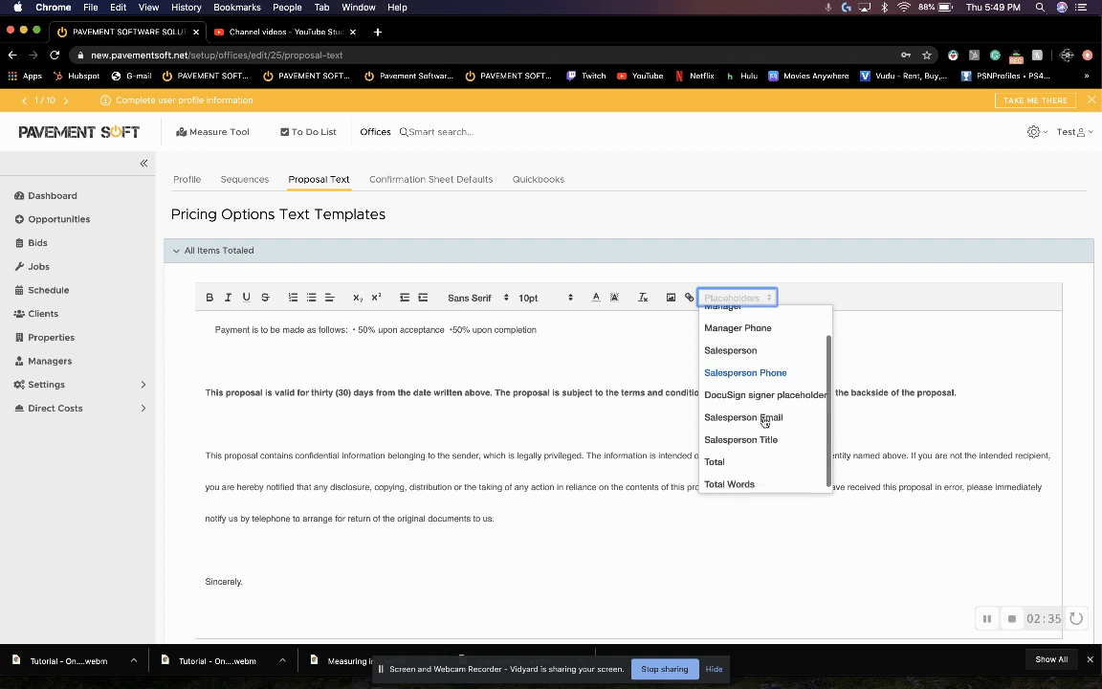
{"action": "left_click", "coordinate": [740, 299]}
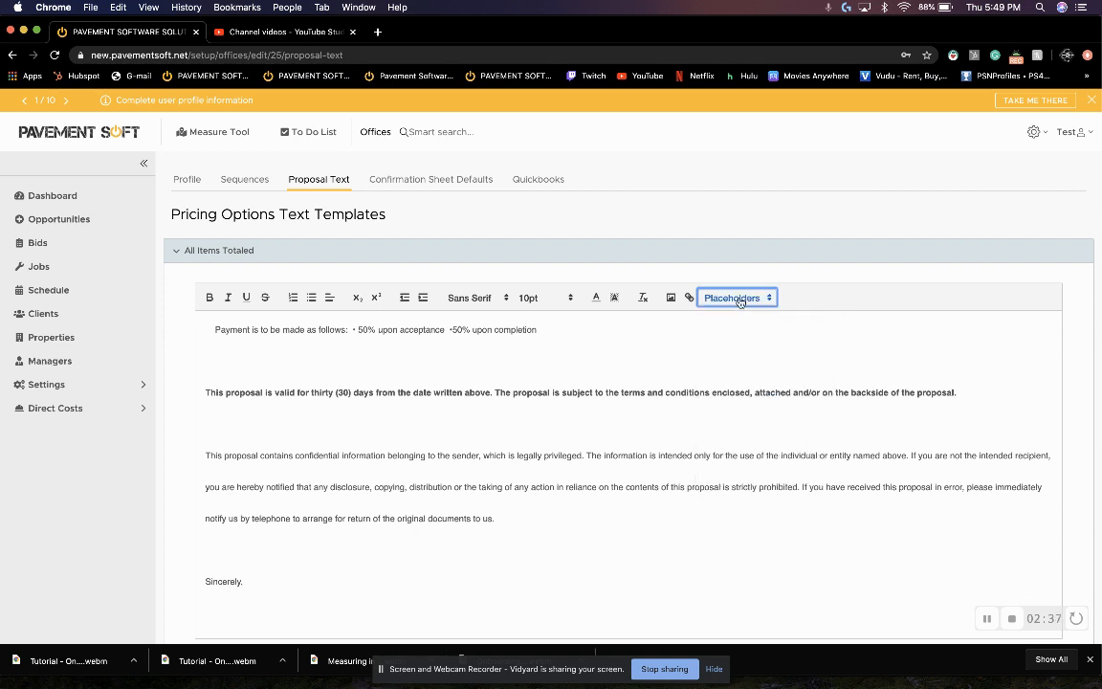
{"action": "left_click", "coordinate": [249, 250]}
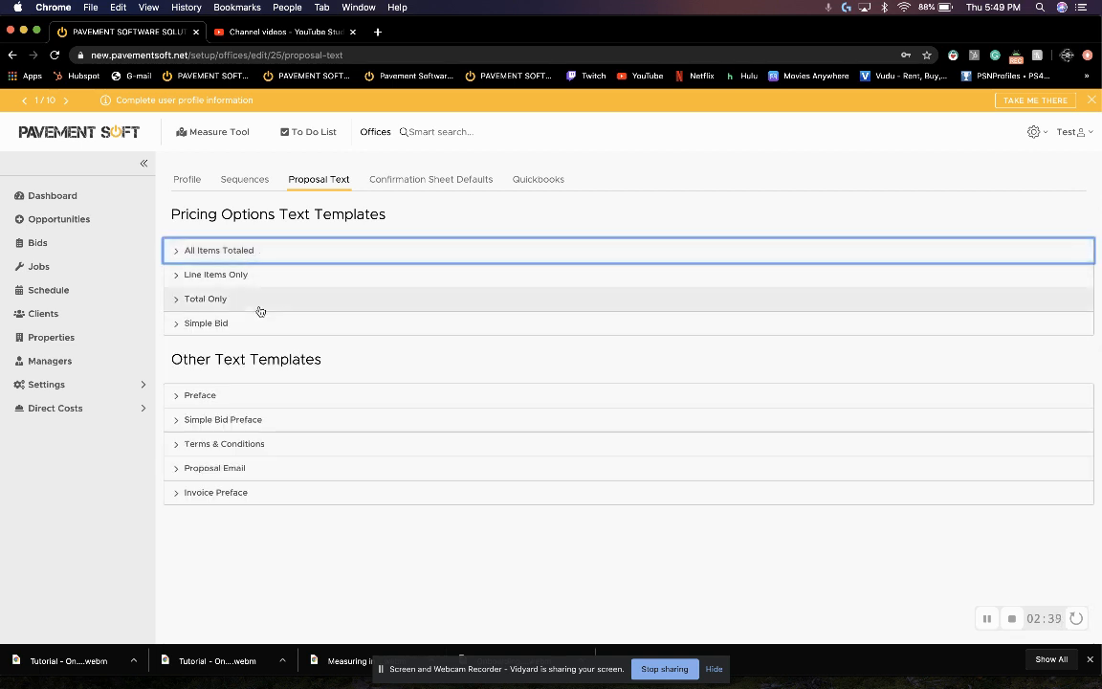
Step: Expand the Preface text template, read through its text and images, and collapse it
{"action": "left_click", "coordinate": [254, 402]}
{"action": "scroll", "coordinate": [288, 433], "scroll_direction": "down", "scroll_amount": 5}
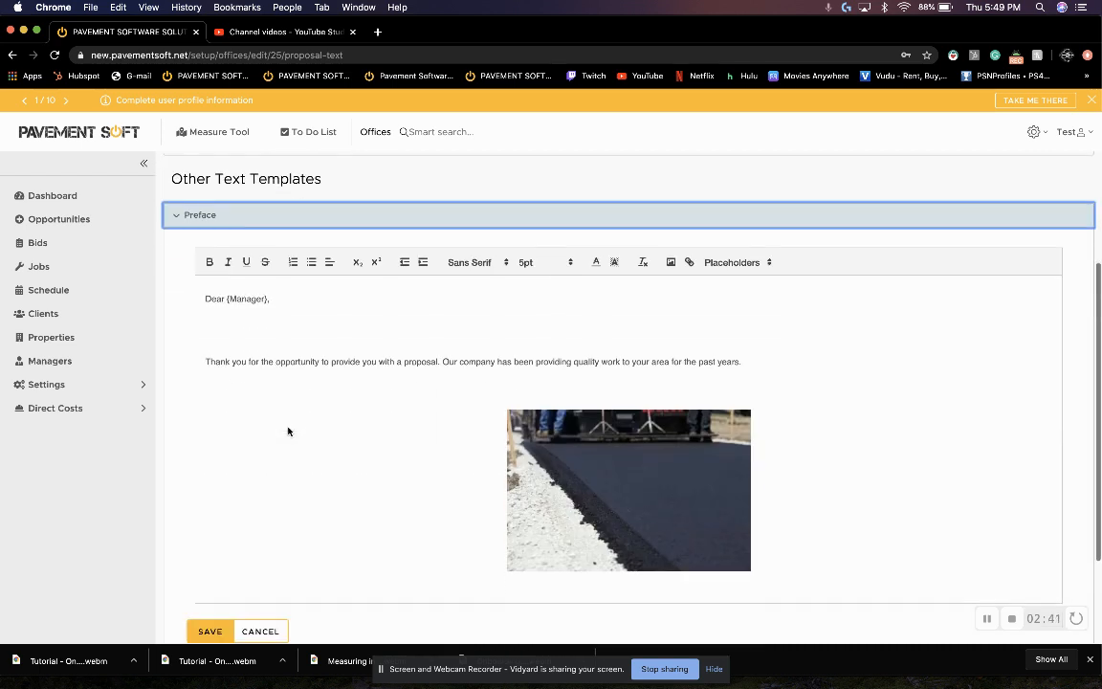
{"action": "scroll", "coordinate": [384, 436], "scroll_direction": "down", "scroll_amount": 5}
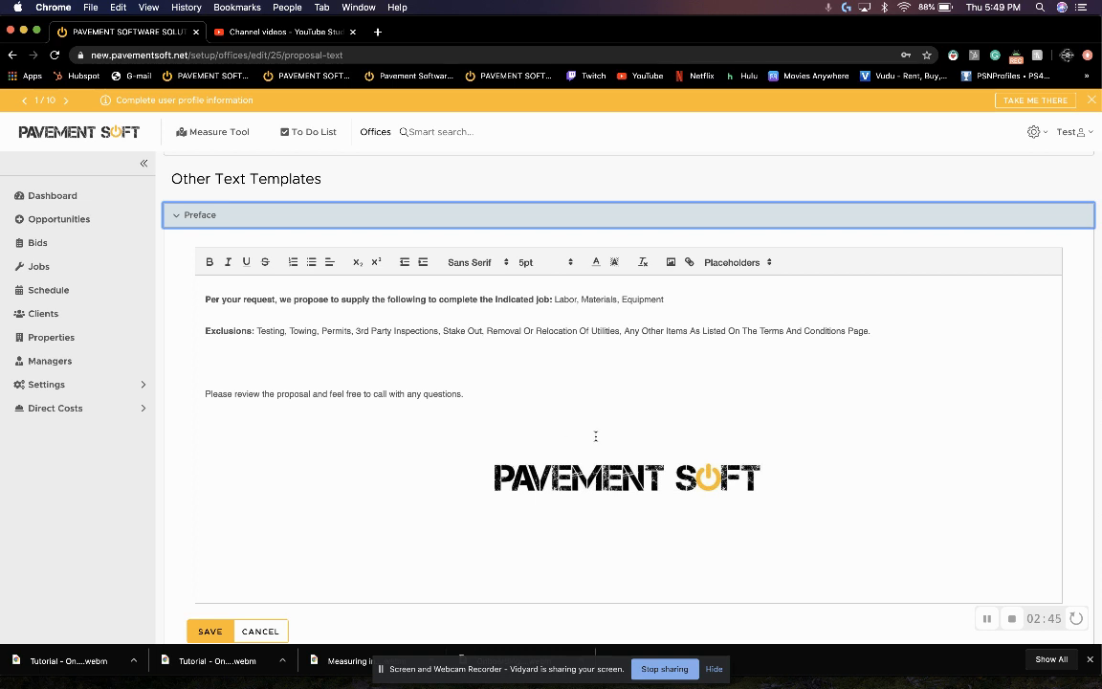
{"action": "scroll", "coordinate": [594, 437], "scroll_direction": "up", "scroll_amount": 3}
{"action": "scroll", "coordinate": [595, 436], "scroll_direction": "down", "scroll_amount": 3}
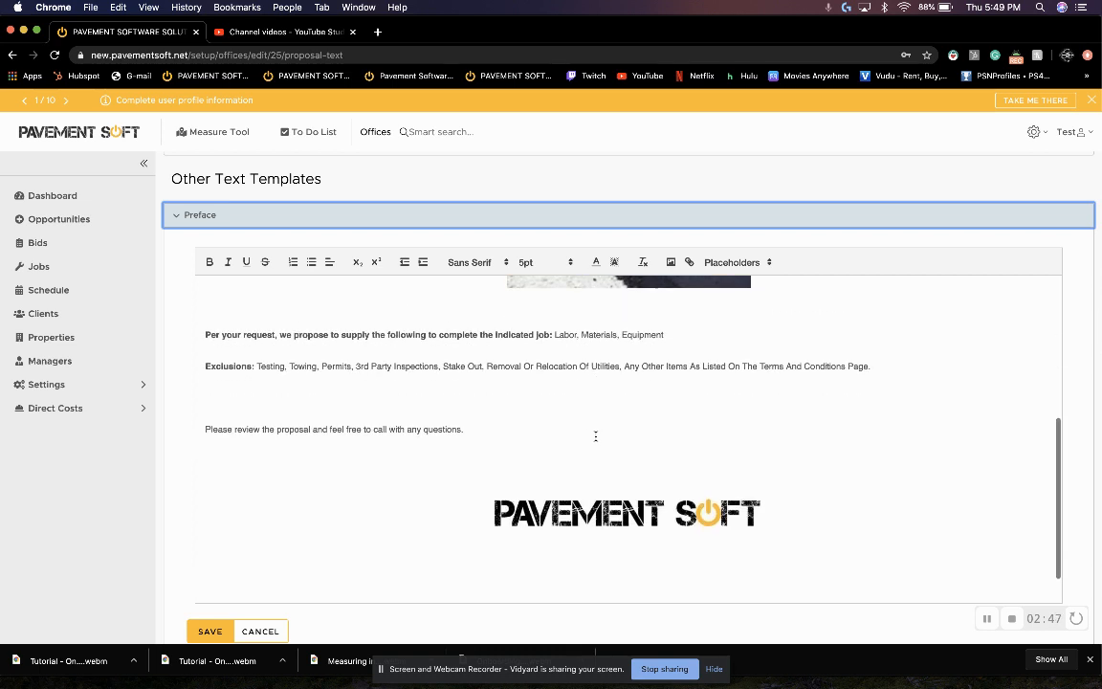
{"action": "left_click", "coordinate": [217, 223]}
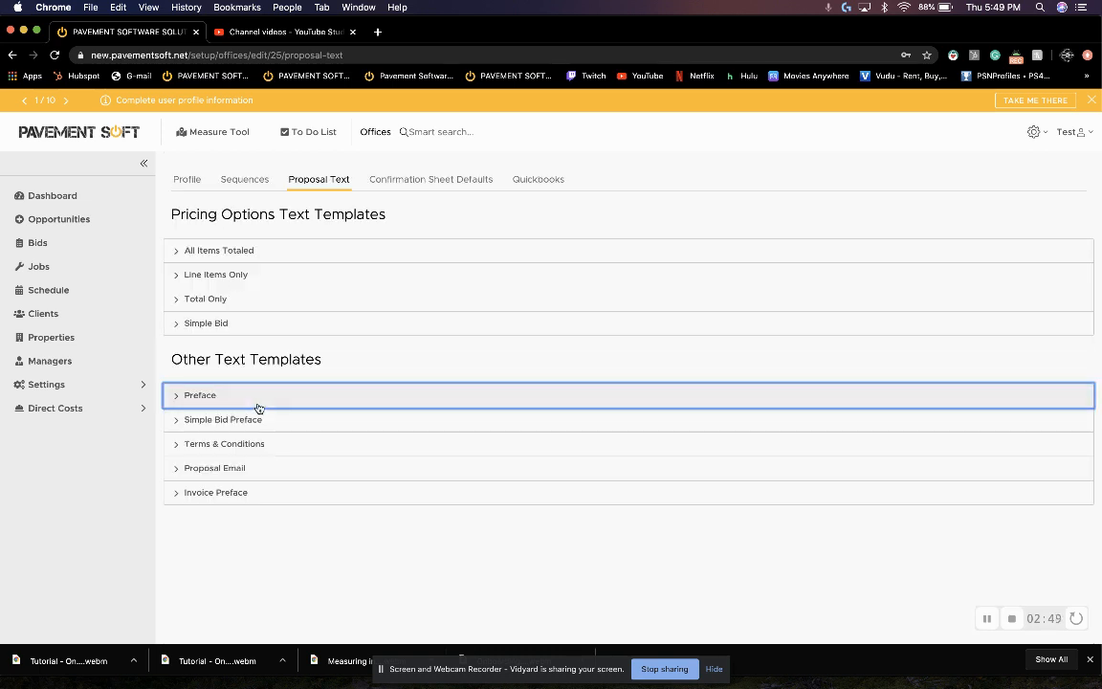
Step: Expand the Terms & Conditions text template, examine its clauses, and collapse it
{"action": "left_click", "coordinate": [267, 450]}
{"action": "scroll", "coordinate": [273, 450], "scroll_direction": "down", "scroll_amount": 4}
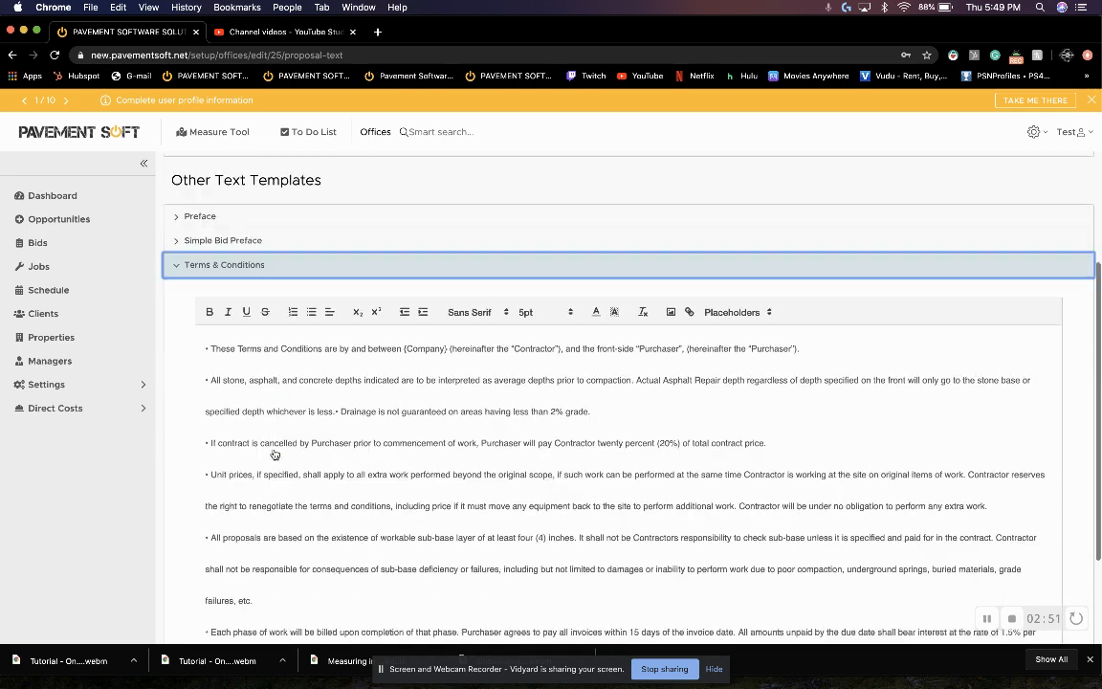
{"action": "left_click", "coordinate": [204, 251]}
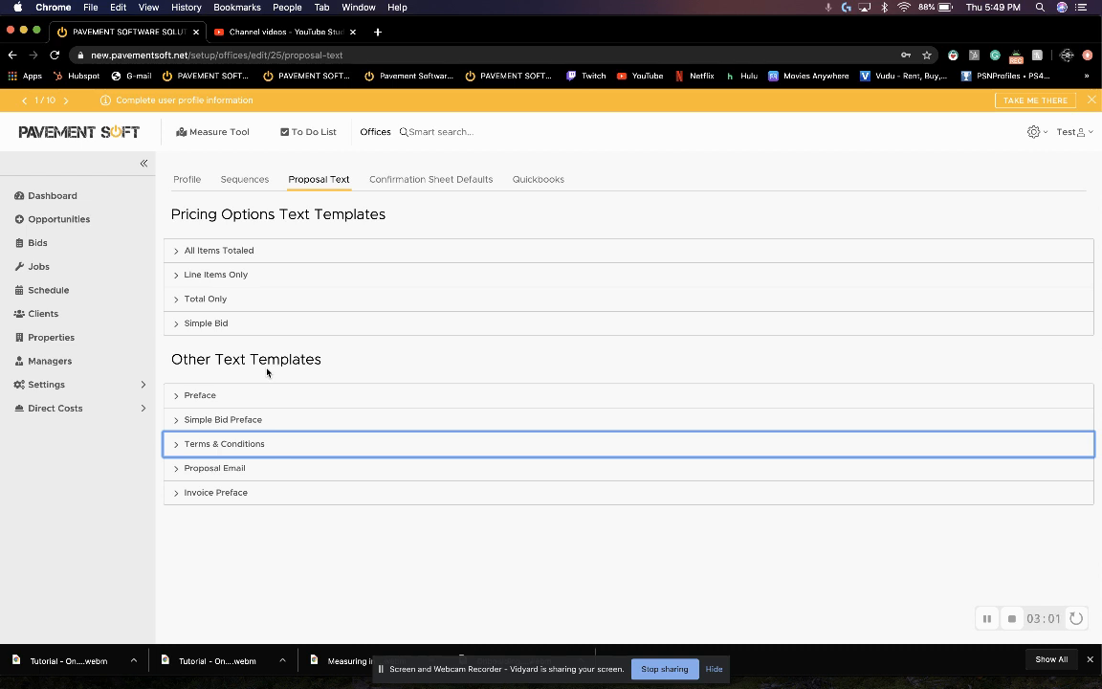
Step: Open the Confirmation Sheet Defaults and examine its items, such as Signed Proposal and Concrete PSI/Asphalt Mix?
{"action": "left_click", "coordinate": [426, 179]}
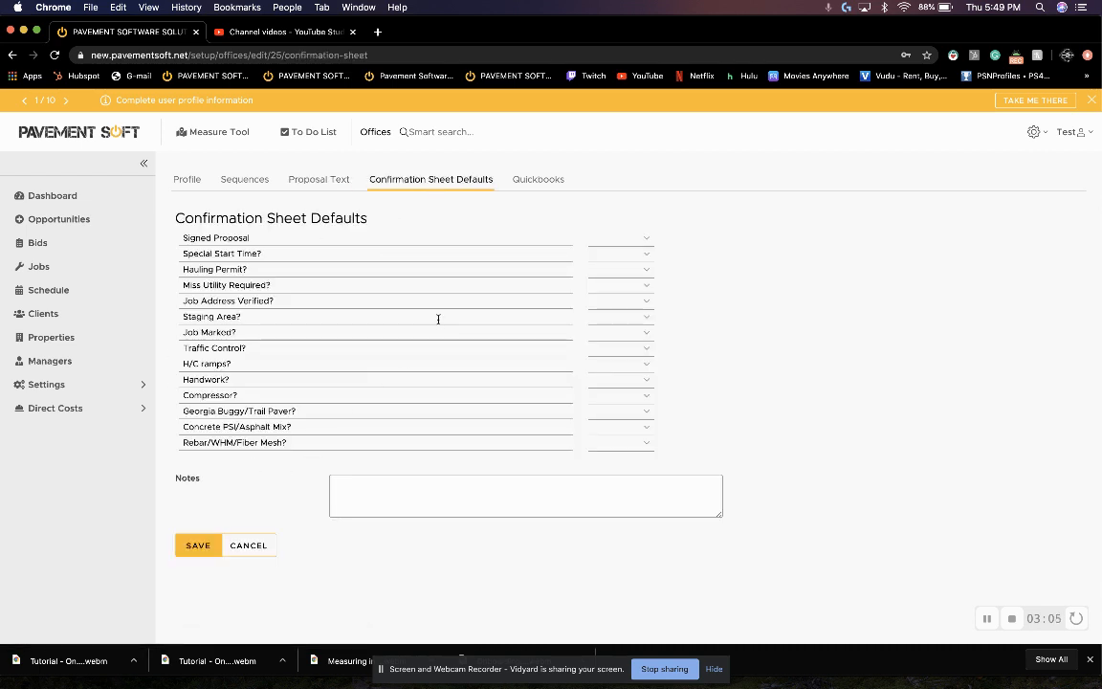
{"action": "left_click_drag", "start_coordinate": [260, 238], "coordinate": [182, 238]}
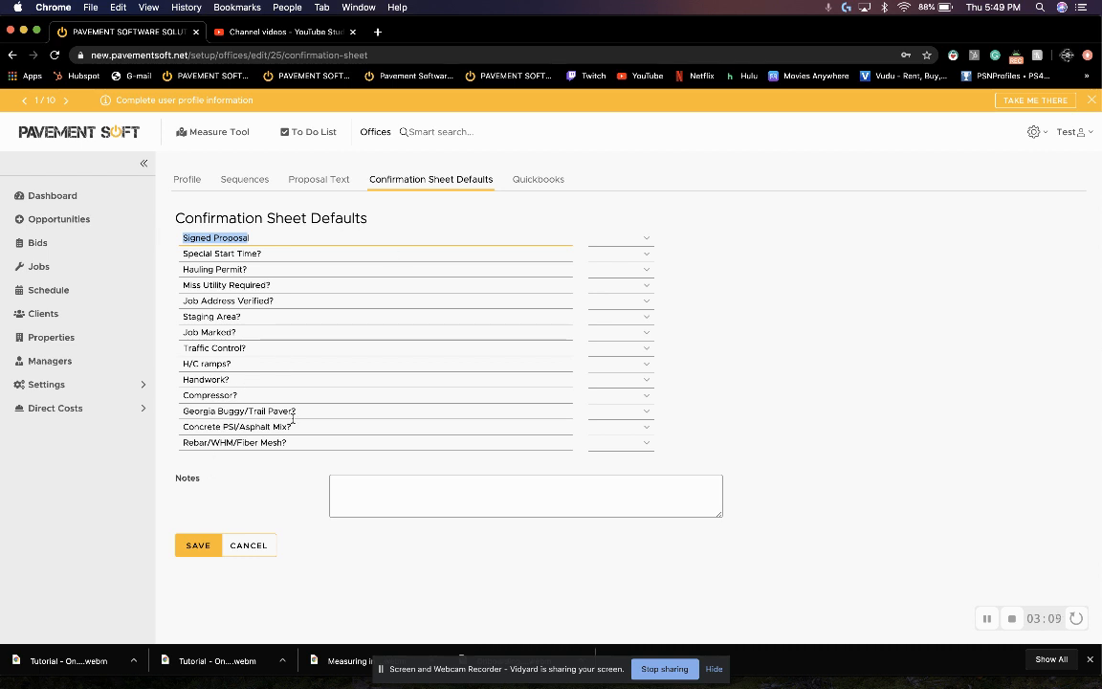
{"action": "left_click_drag", "start_coordinate": [297, 426], "coordinate": [176, 427]}
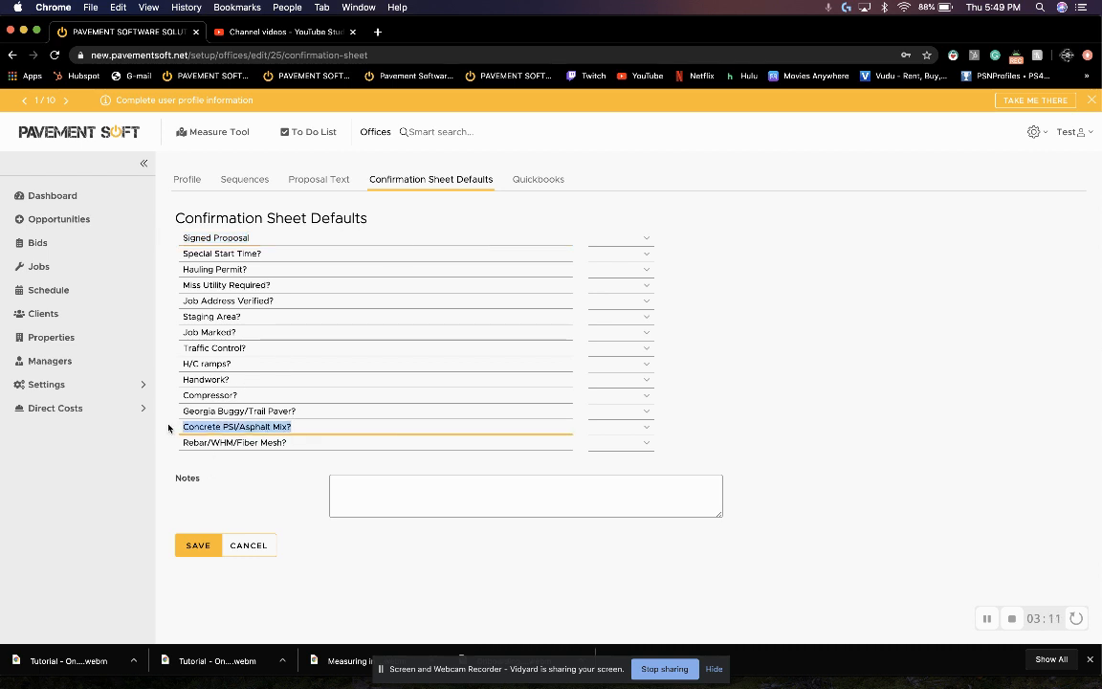
Step: Set the Signed Proposal item's answer type to Drop Down, and choose an answer type for Special Start Time?
{"action": "left_click", "coordinate": [643, 239]}
{"action": "left_click", "coordinate": [631, 238]}
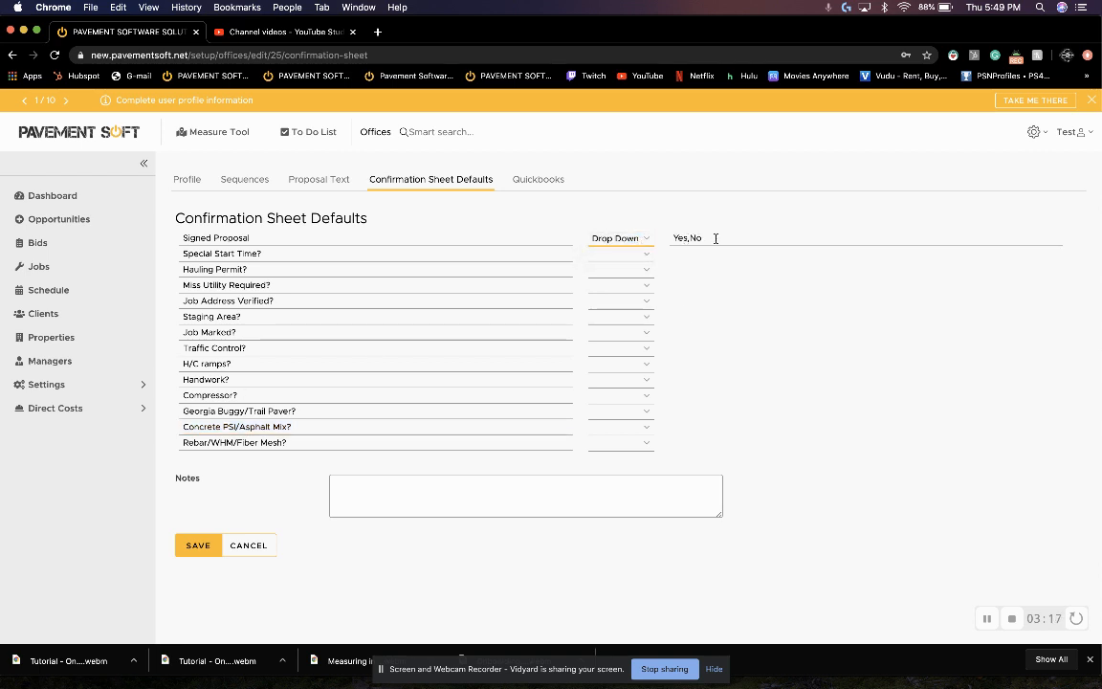
{"action": "left_click", "coordinate": [648, 255]}
{"action": "left_click", "coordinate": [637, 268]}
Step: View the office's Quickbooks connection page, and save the Confirmation Sheet Defaults
{"action": "left_click", "coordinate": [540, 180]}
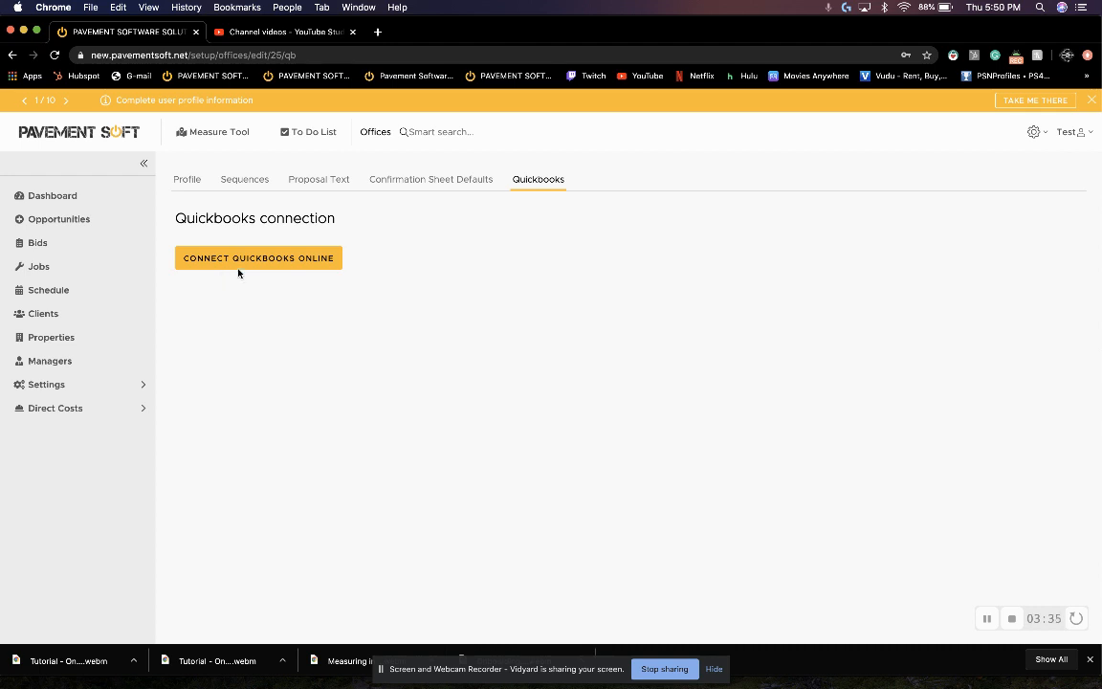
{"action": "left_click", "coordinate": [464, 181]}
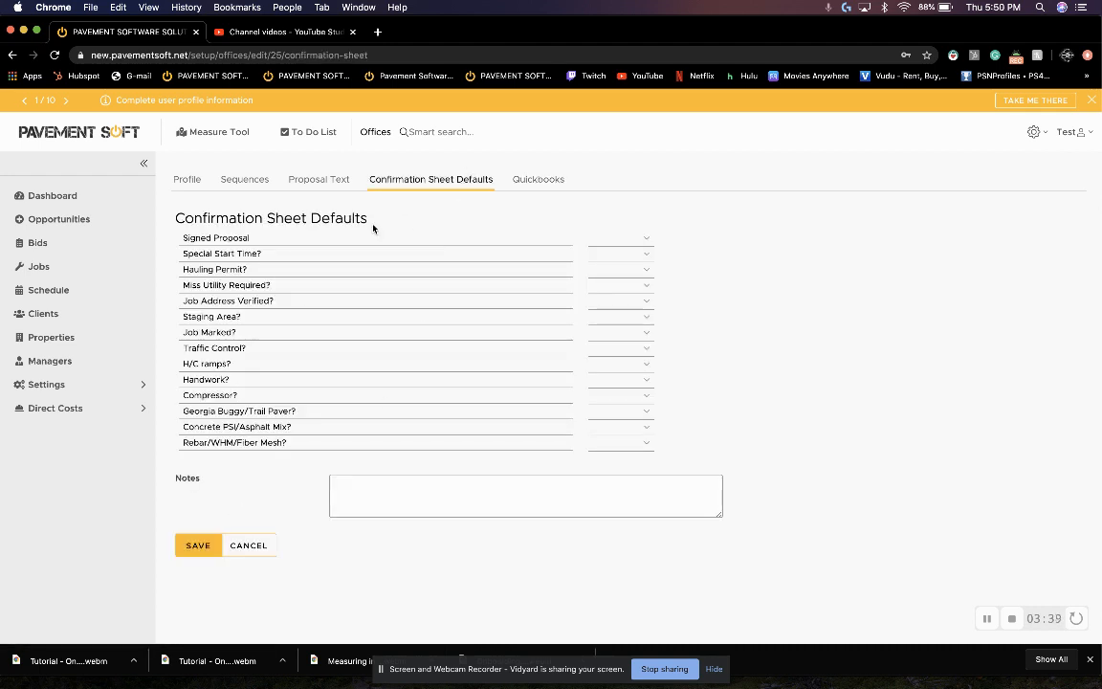
{"action": "left_click", "coordinate": [202, 549]}
Step: Revisit the office's proposal text templates and number sequences
{"action": "left_click", "coordinate": [316, 178]}
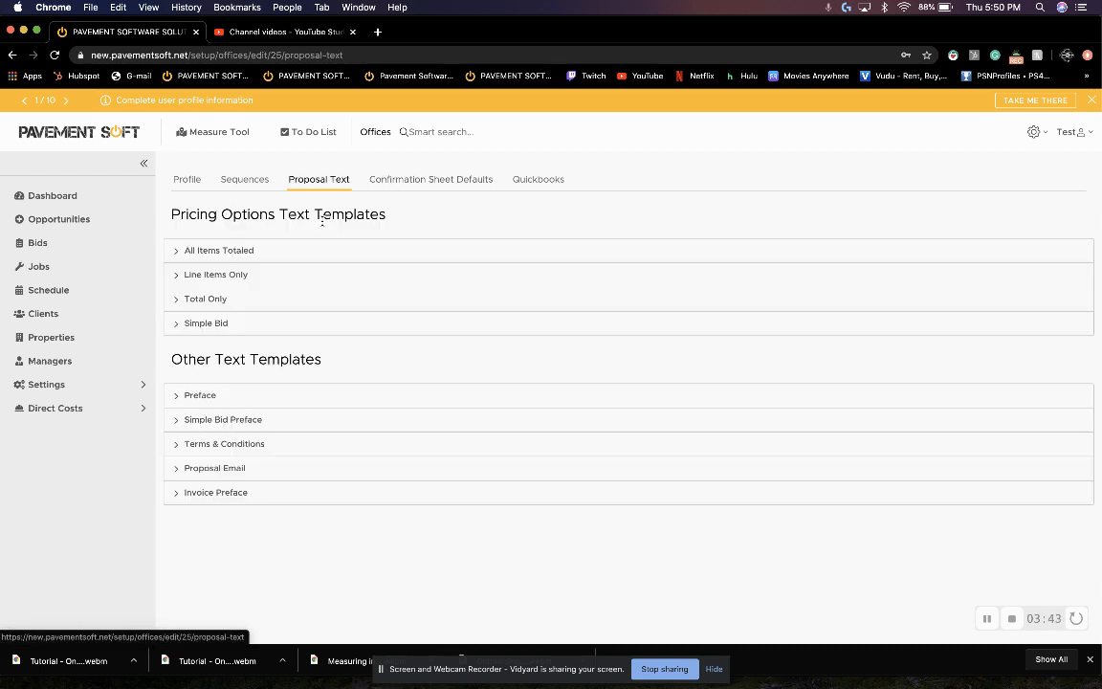
{"action": "left_click", "coordinate": [252, 187]}
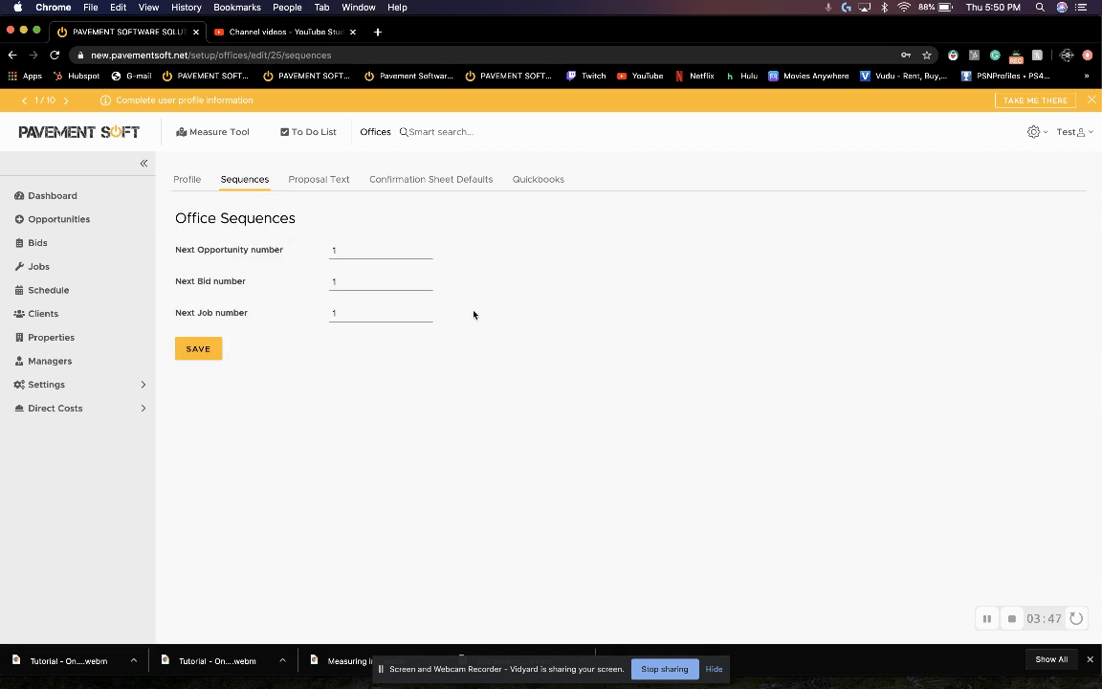